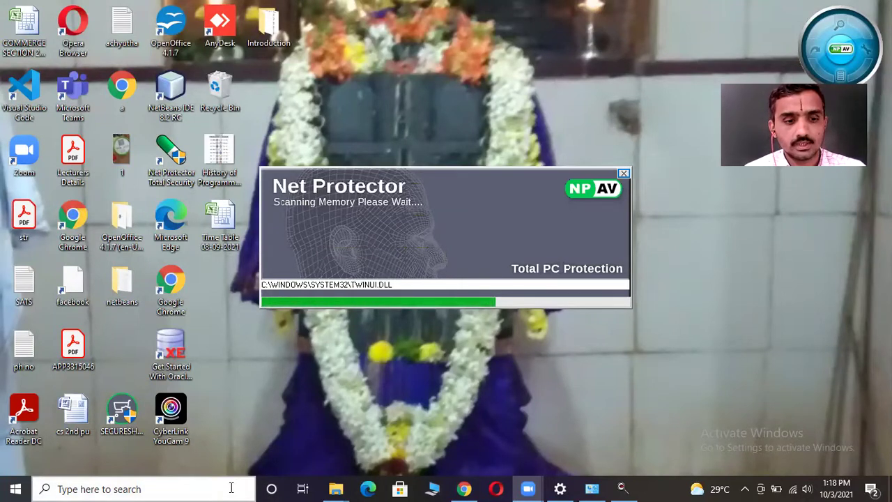
Step: Search Windows for "this pc" and open the properties of This PC
left_click(230, 488)
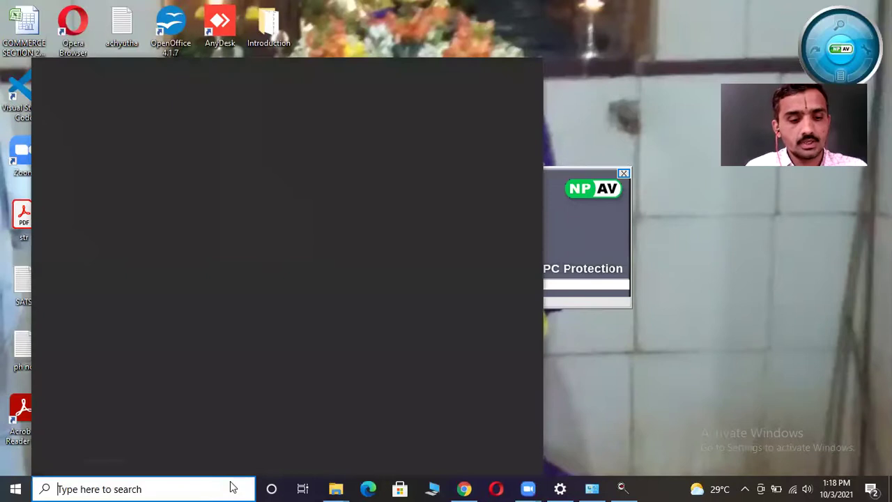
type("this ")
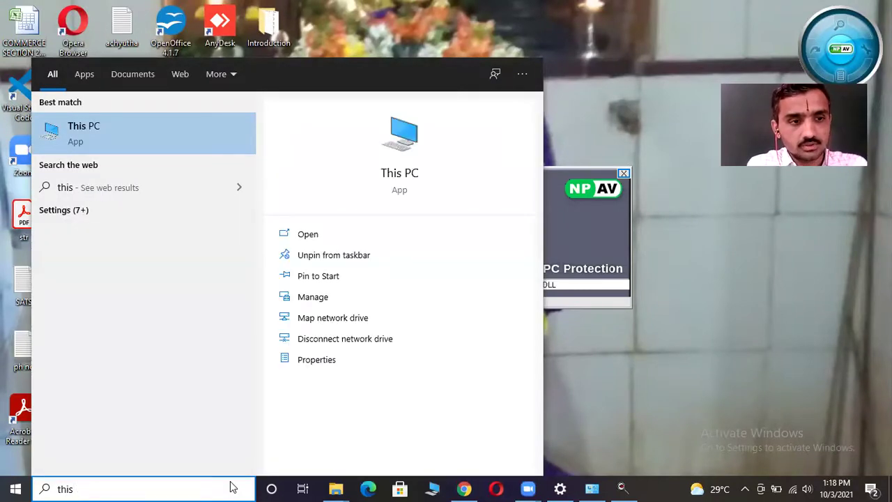
type("pc")
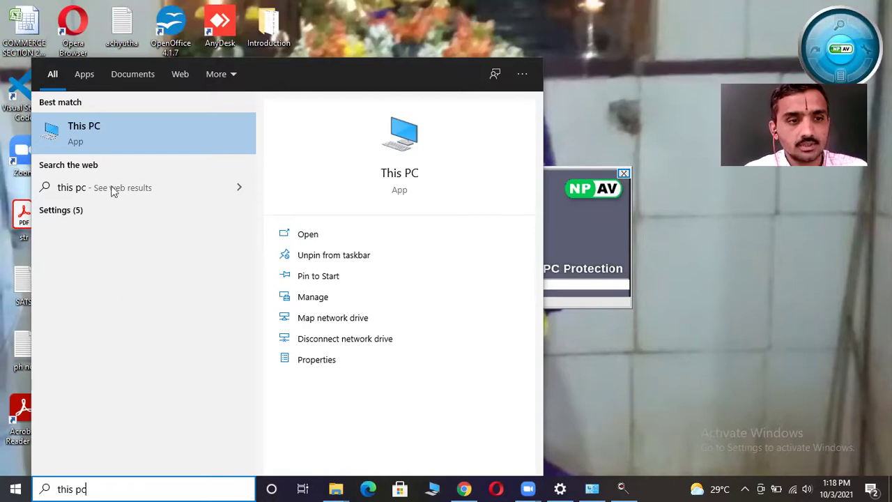
right_click(121, 130)
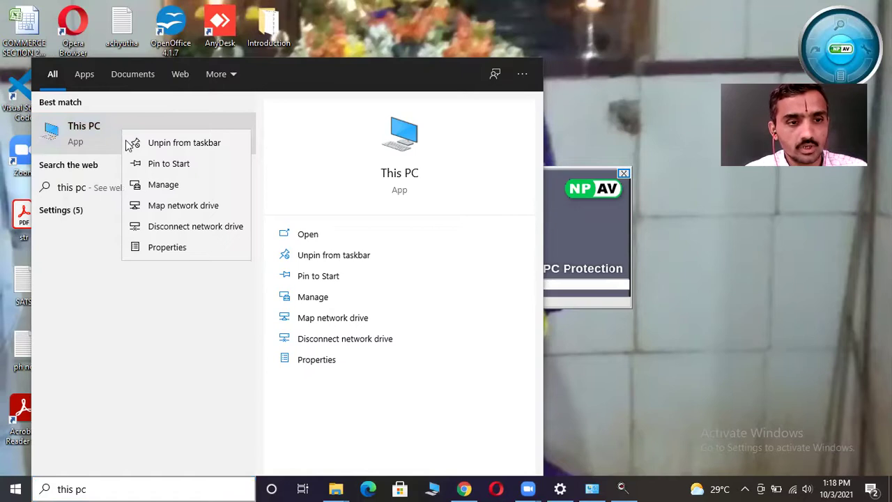
key("Down")
key("Down")
key("Down")
key("Down")
key("Down")
key("Down")
key("Return")
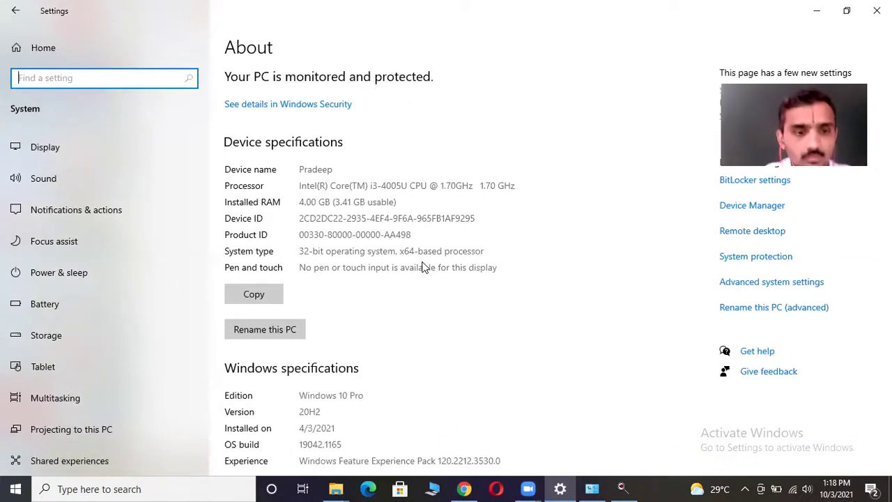
Step: Examine the system type under Device specifications and the edition under Windows specifications
left_click(227, 255)
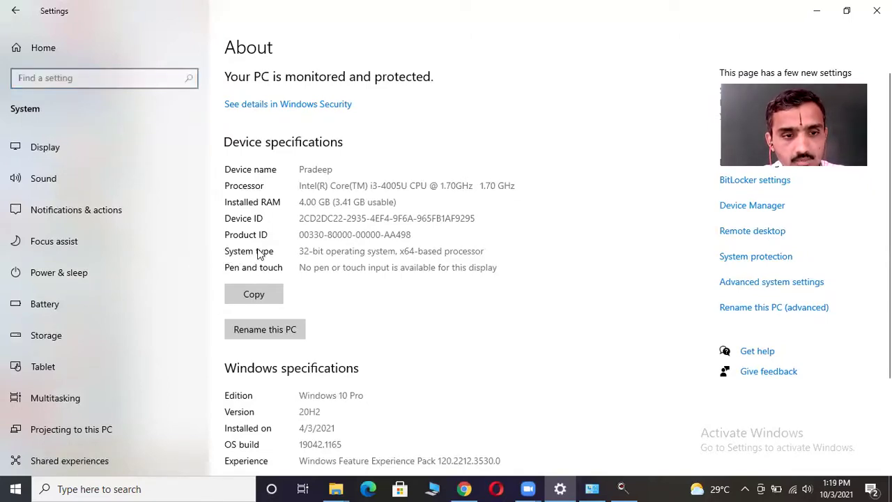
left_click_drag(344, 249, 298, 251)
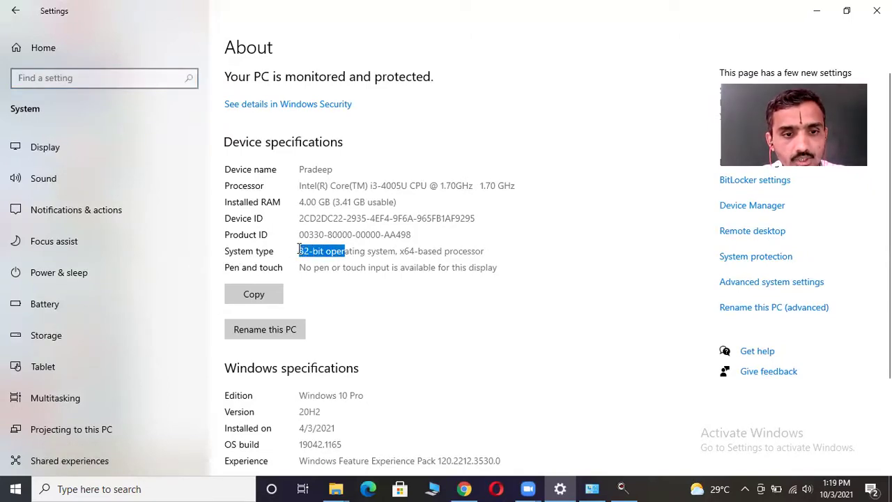
left_click_drag(396, 252, 226, 252)
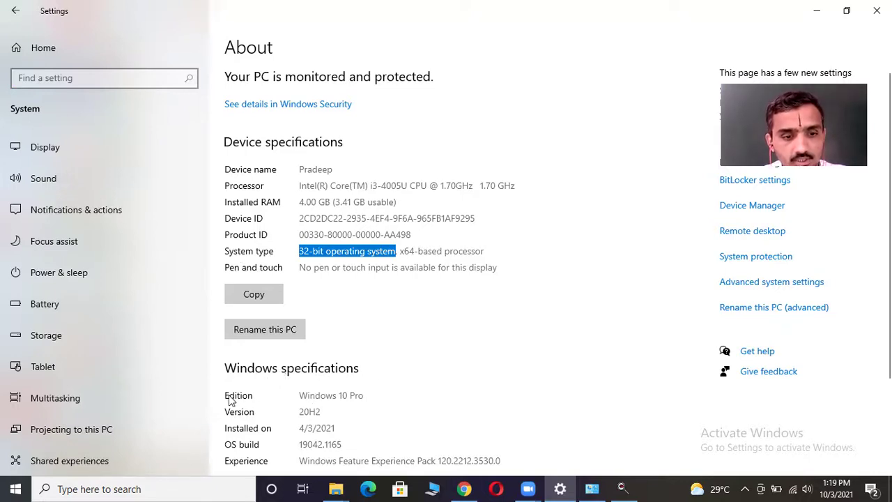
left_click(350, 394)
left_click_drag(374, 395, 298, 395)
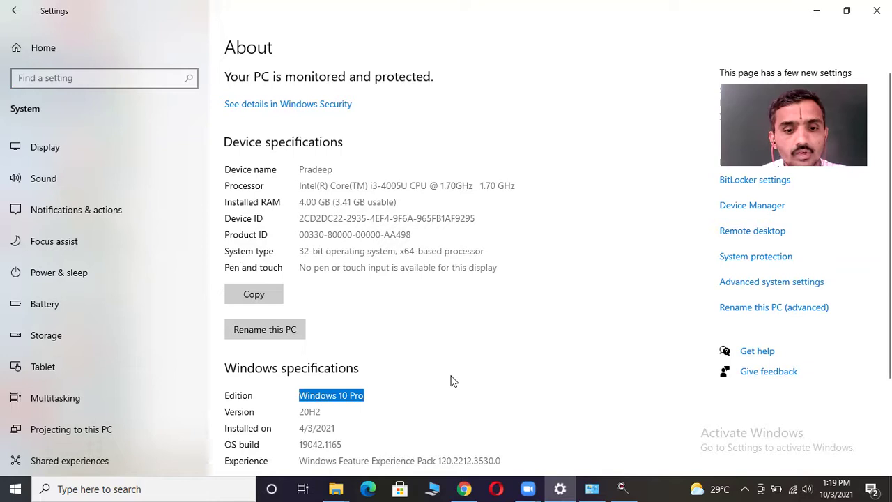
Step: Switch to Chrome and enter the Google query "turbo c++ for windows 10 32 bit operating system"
left_click(465, 488)
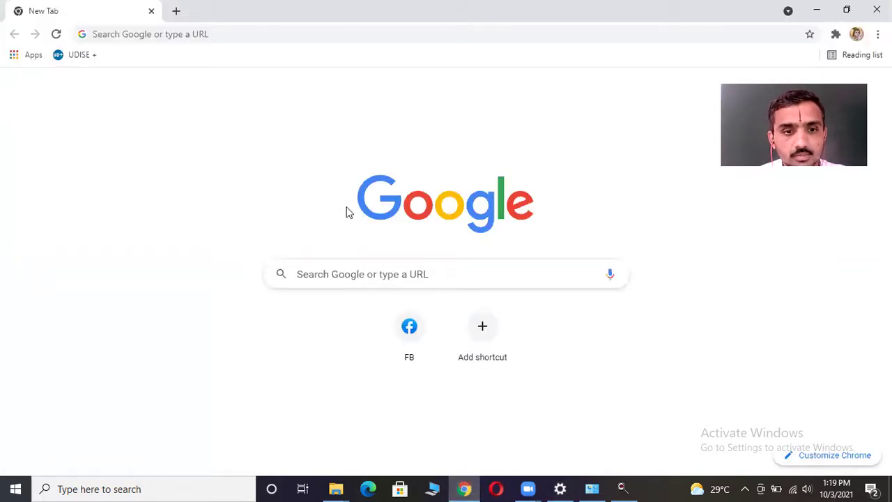
left_click(404, 273)
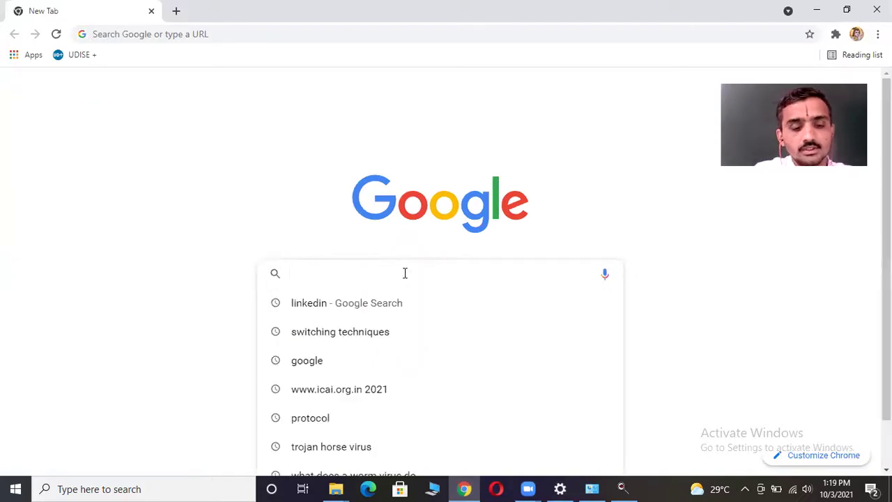
type("turn")
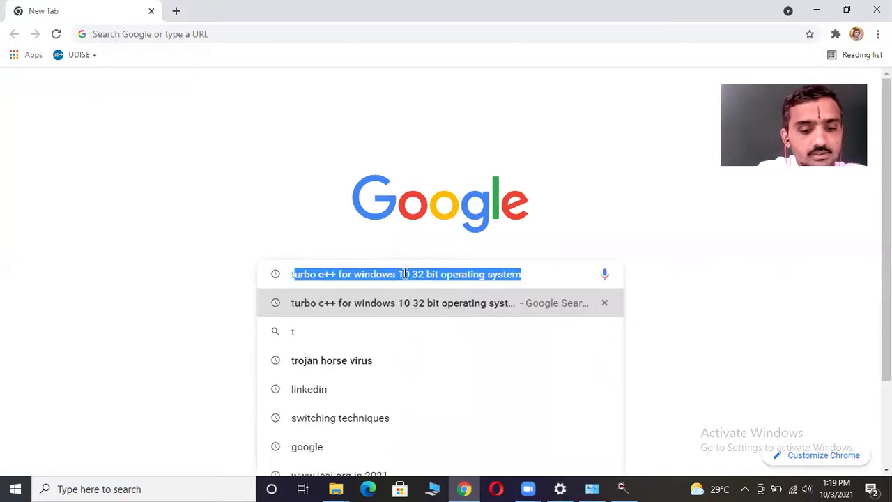
key("BackSpace")
type("bo")
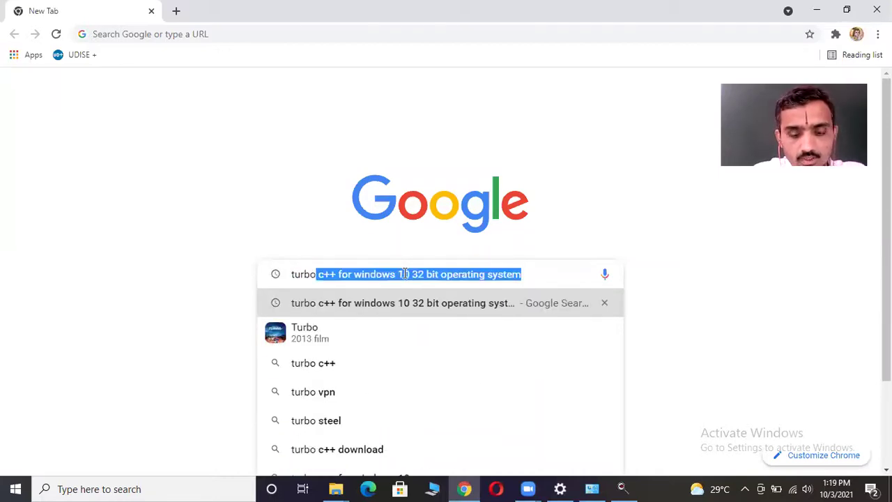
key("End")
key("BackSpace")
key("BackSpace")
key("BackSpace")
key("BackSpace")
key("BackSpace")
key("BackSpace")
key("BackSpace")
key("BackSpace")
key("BackSpace")
key("BackSpace")
key("BackSpace")
key("BackSpace")
key("BackSpace")
key("BackSpace")
key("BackSpace")
key("BackSpace")
key("BackSpace")
key("BackSpace")
key("BackSpace")
key("BackSpace")
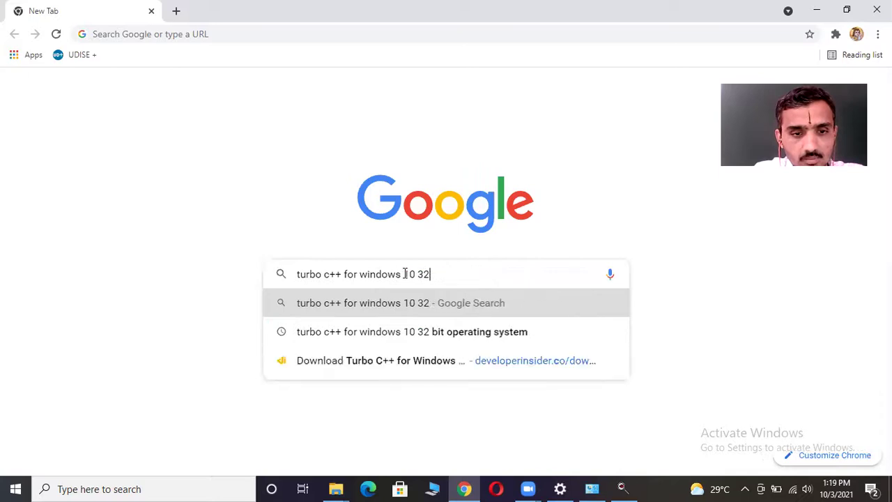
type("or")
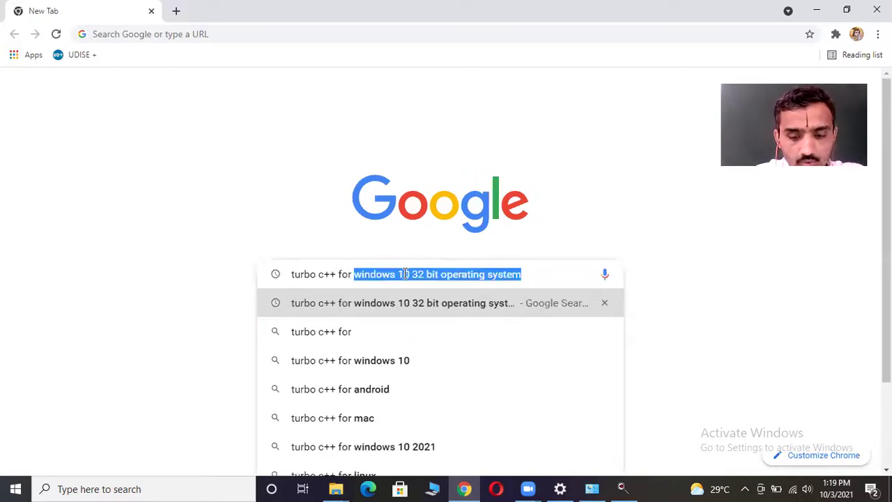
key("End")
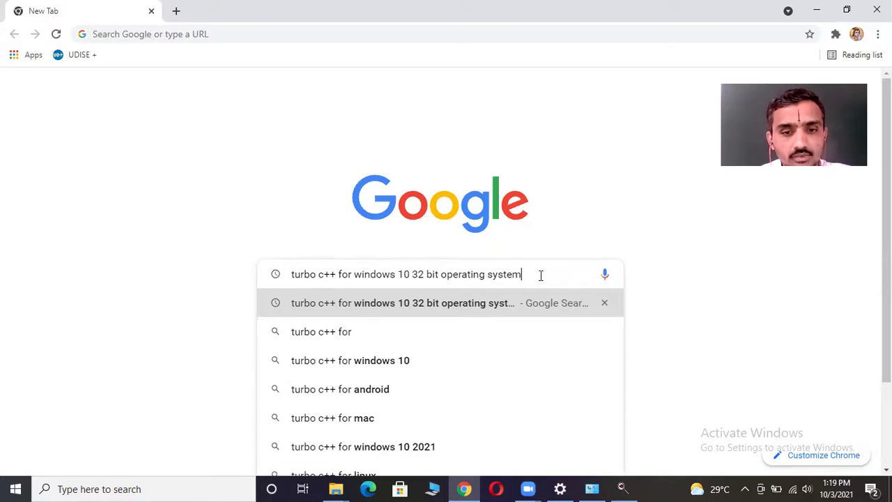
Step: Replace the bit version in the search query with 64, making it "turbo c++ for windows 10 64 bit operating system"
left_click_drag(411, 274, 412, 274)
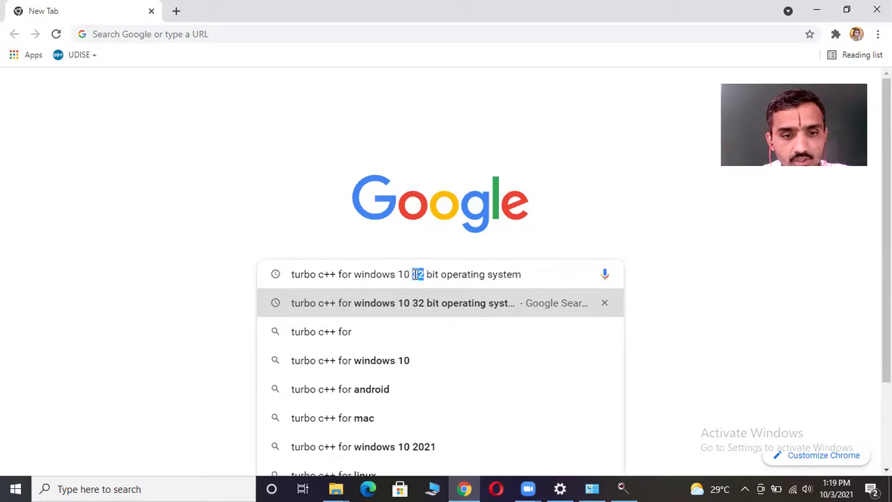
type("6")
left_click(531, 268)
type("4")
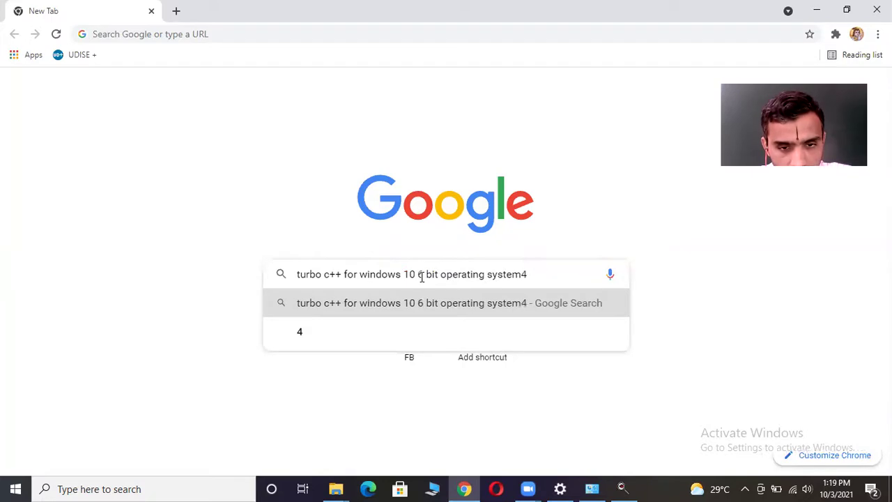
type("4")
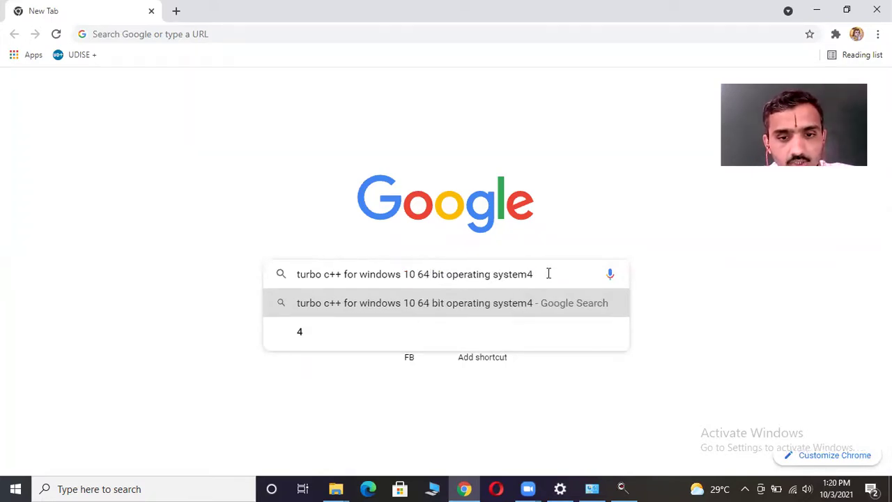
key("BackSpace")
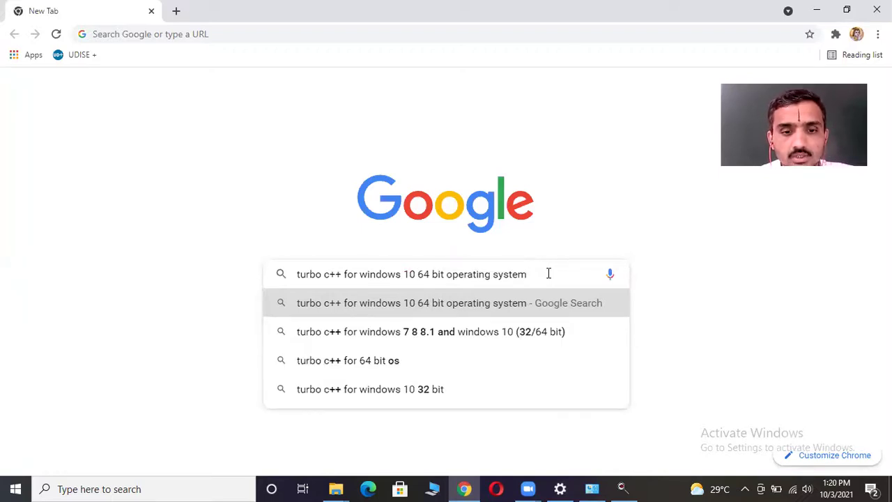
Step: Change the Windows version in the search query to 7 and set it back to 10
left_click_drag(416, 276, 407, 277)
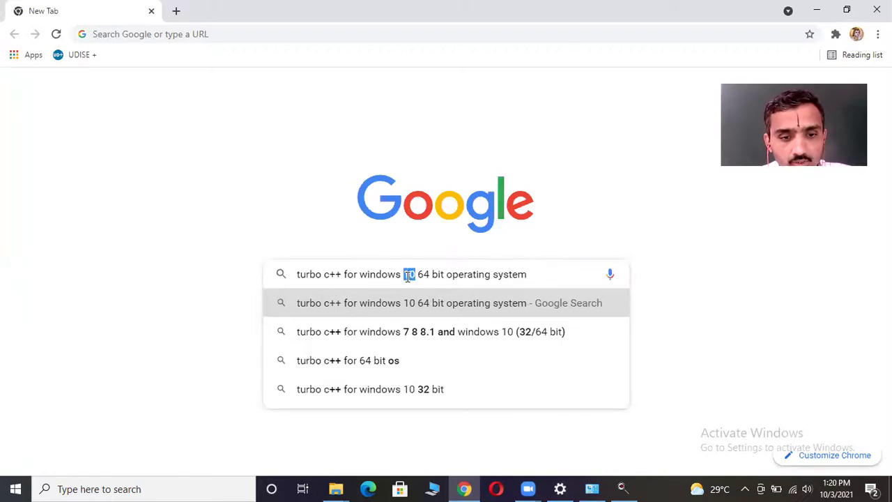
type("7")
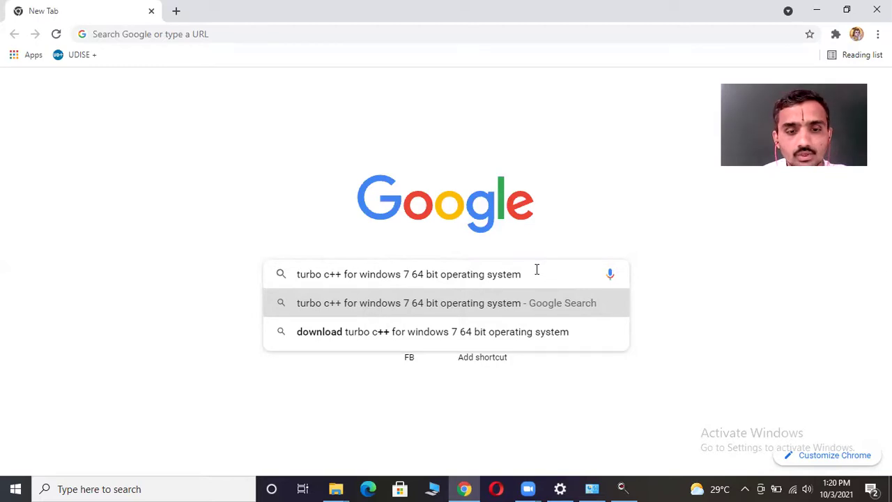
key("BackSpace")
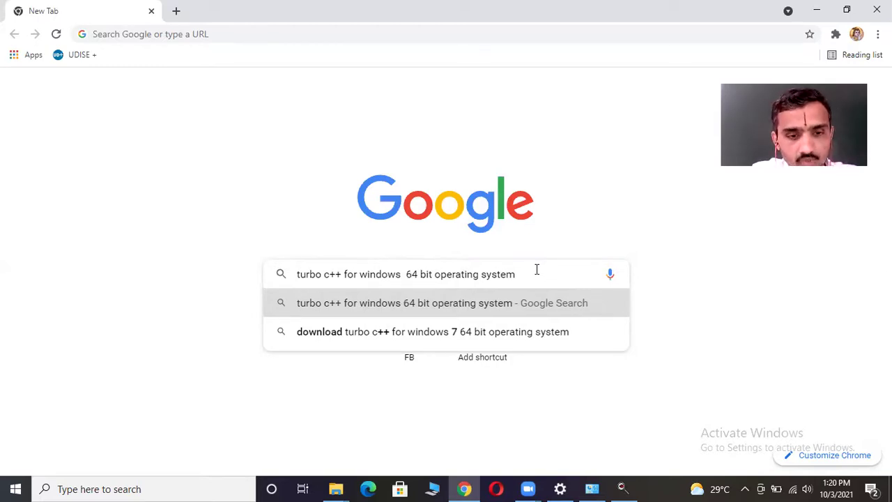
type("10")
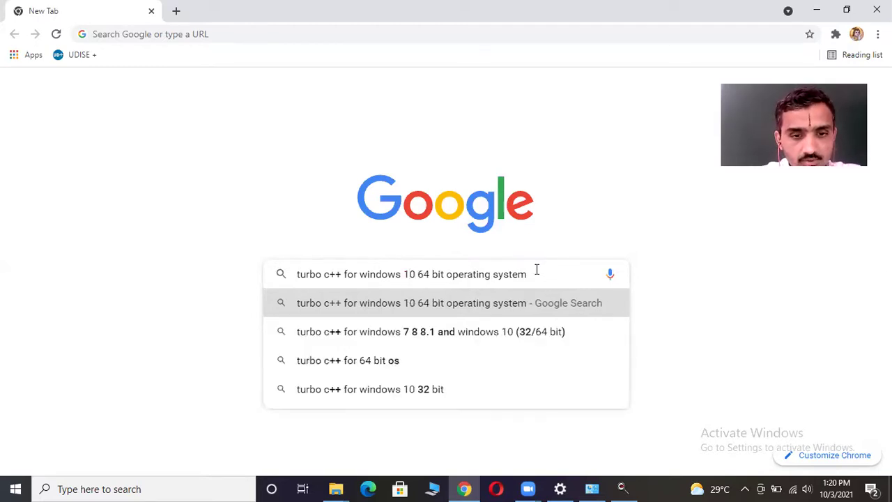
Step: Set the bit version in the query to 32 and search for "turbo c++ for windows 10 32 bit operating system"
left_click_drag(430, 274, 421, 274)
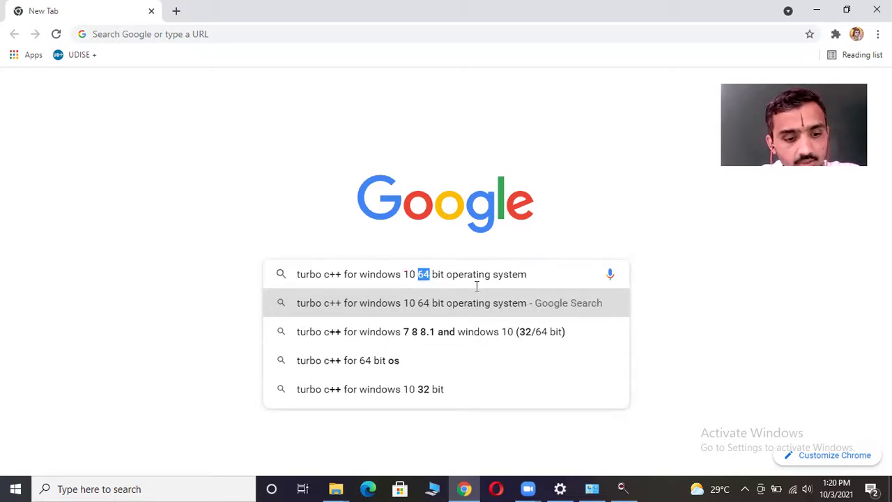
type("32")
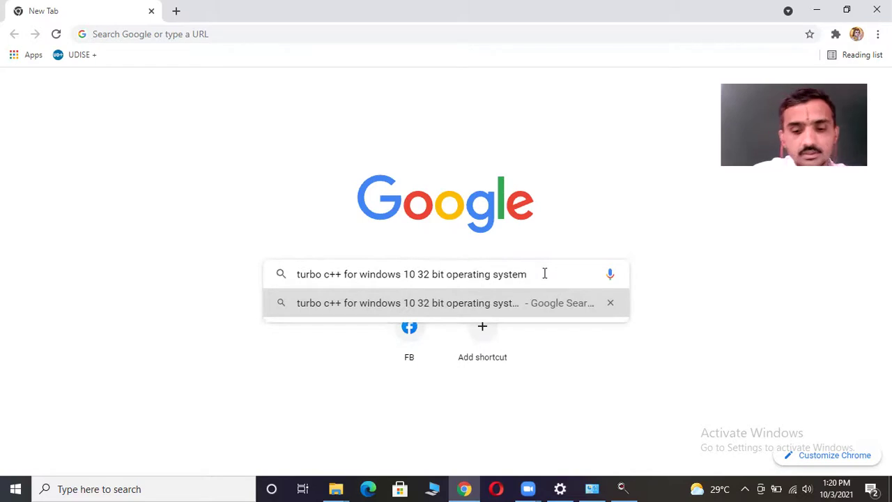
key("Return")
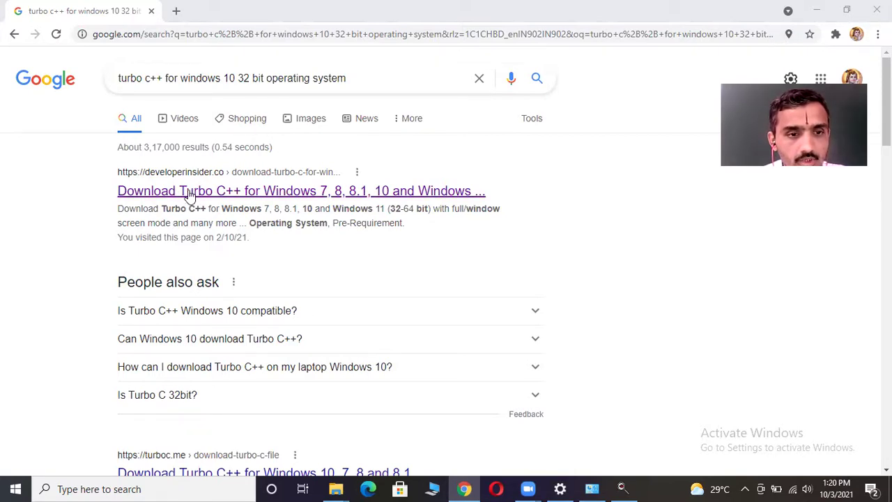
Step: Open the developerinsider.co result "Download Turbo C++ for Windows 7, 8, 8.1, 10" in a new tab and switch to it
right_click(215, 190)
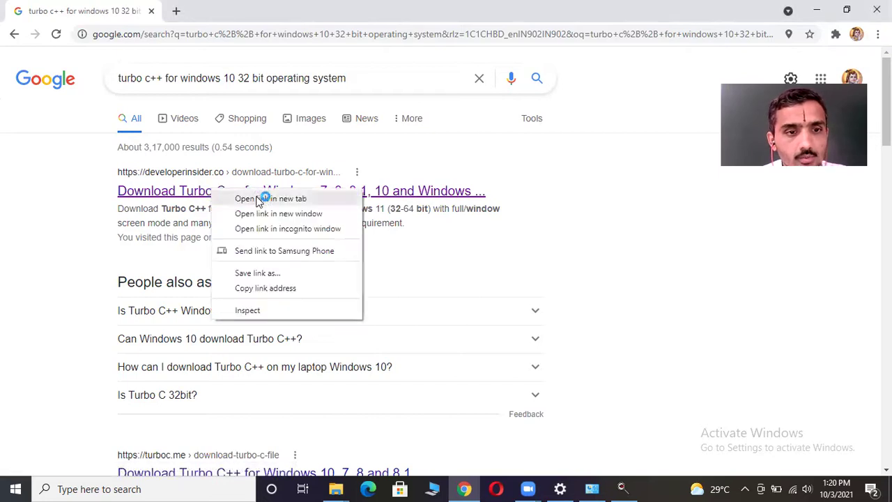
left_click(259, 198)
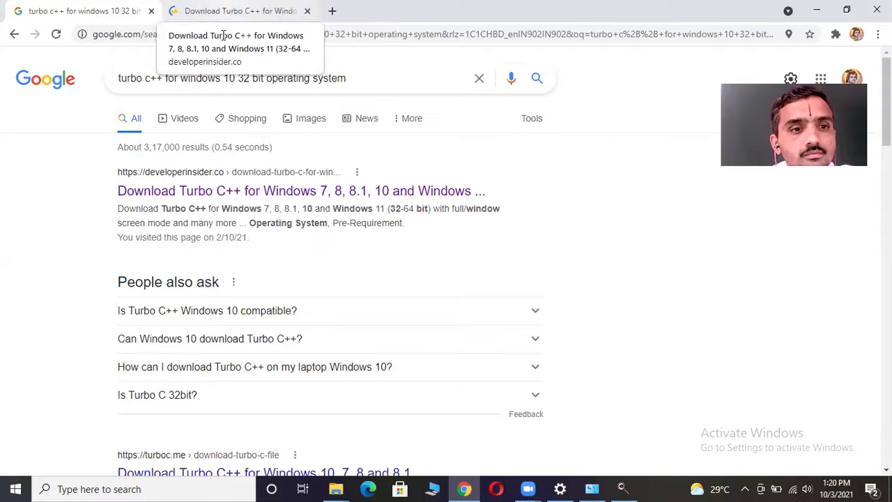
right_click(215, 195)
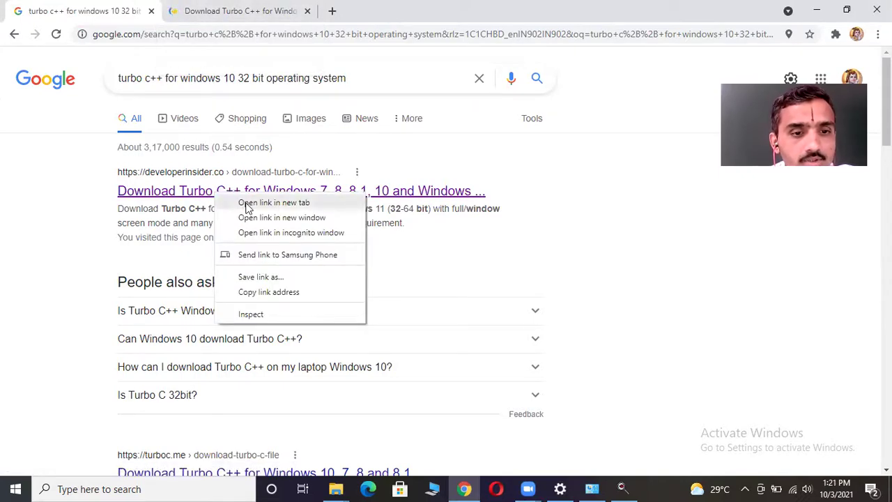
left_click(248, 204)
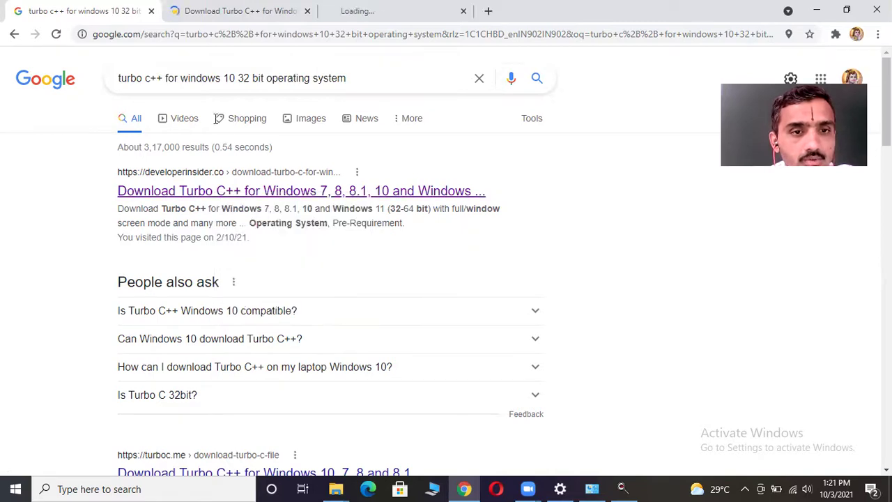
left_click(238, 21)
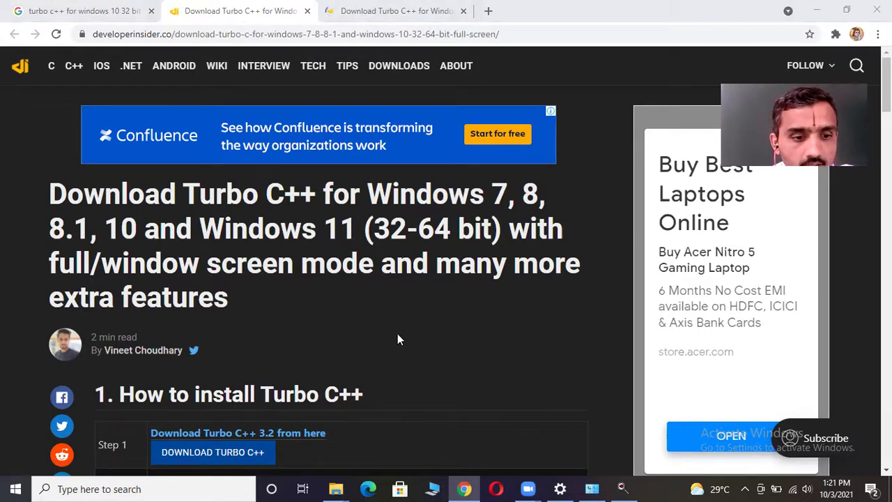
Step: Download Turbo C++ 3.2 from Step 1 of the "How to install Turbo C++" instructions
scroll(392, 288, "down", 1)
scroll(392, 288, "down", 1)
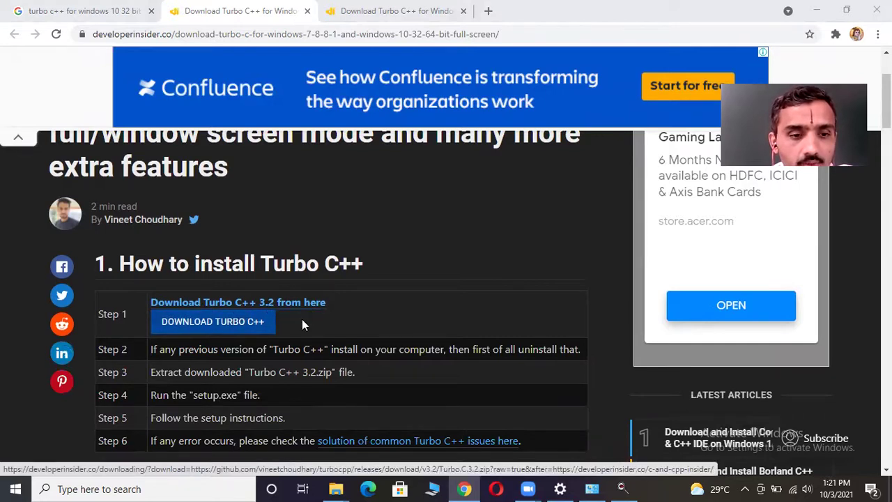
left_click(211, 319)
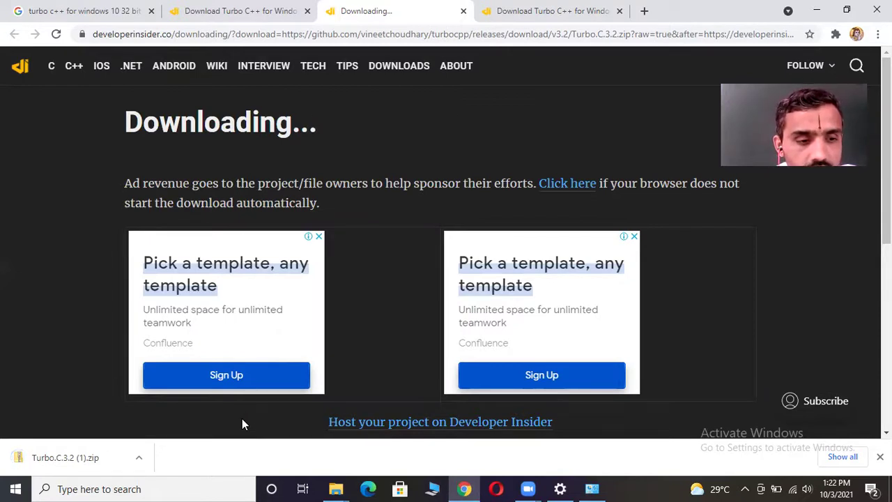
Step: Show the downloaded Turbo.C.3.2 (1).zip in its folder and copy the Turbo.C.3.2 archive from Downloads
left_click(138, 460)
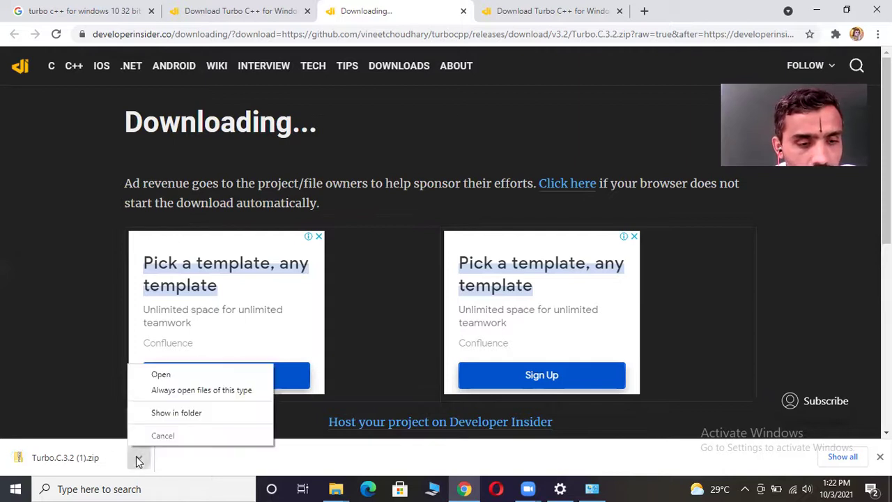
left_click(174, 414)
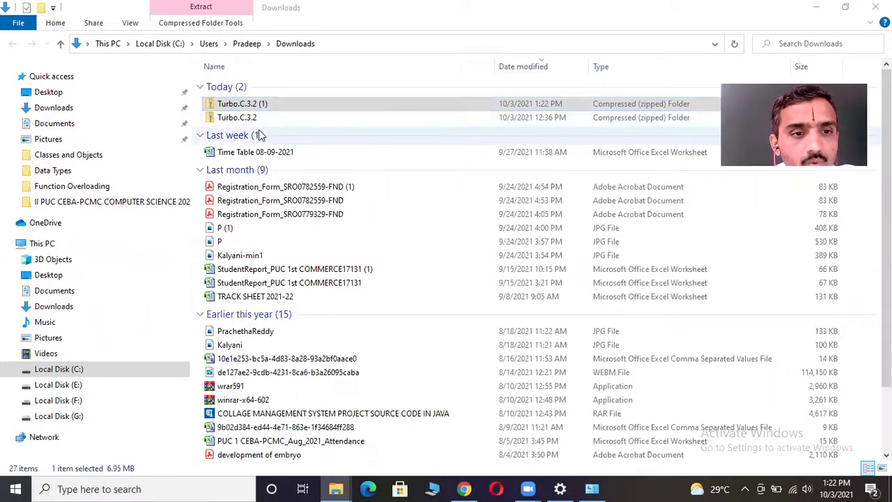
scroll(335, 218, "down", 2)
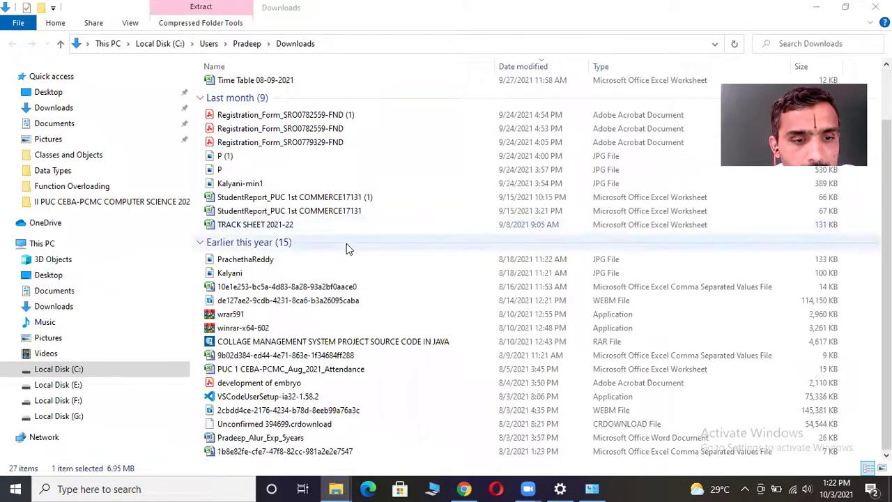
scroll(346, 243, "up", 2)
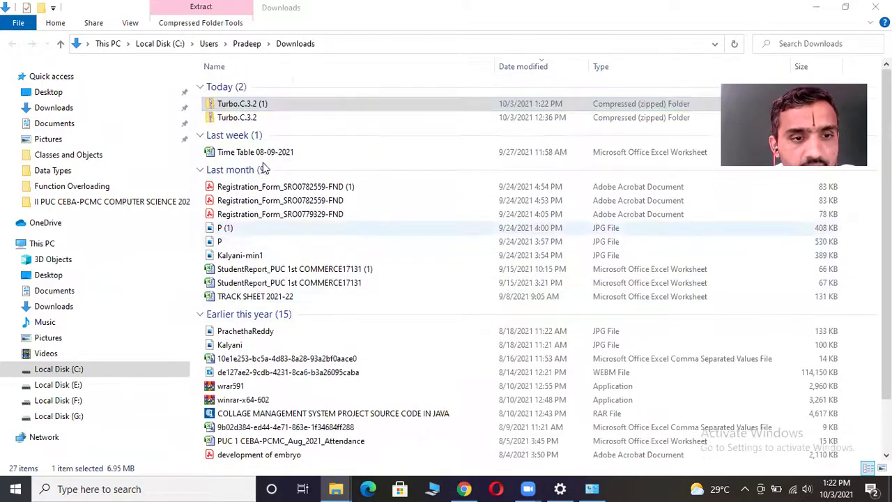
double_click(239, 119)
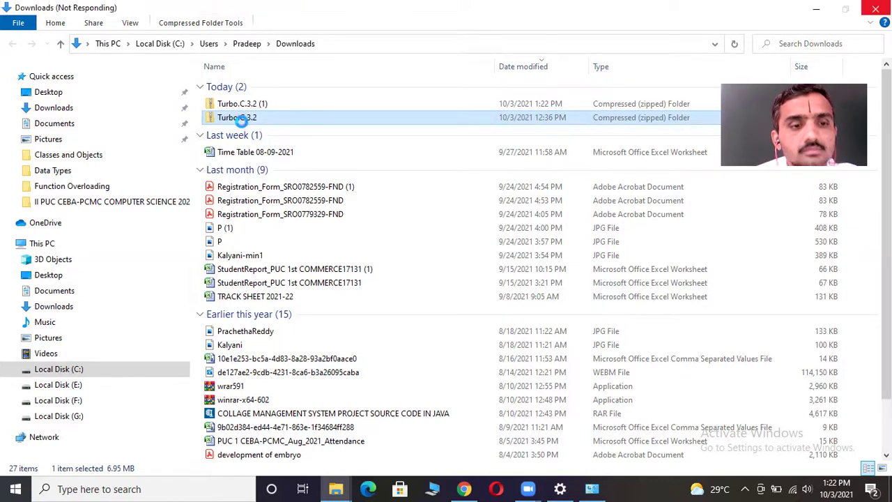
right_click(240, 119)
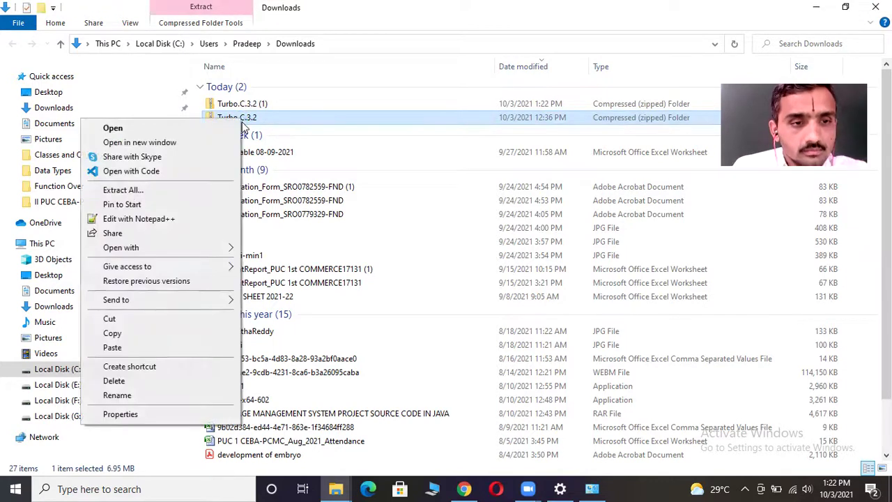
left_click(111, 333)
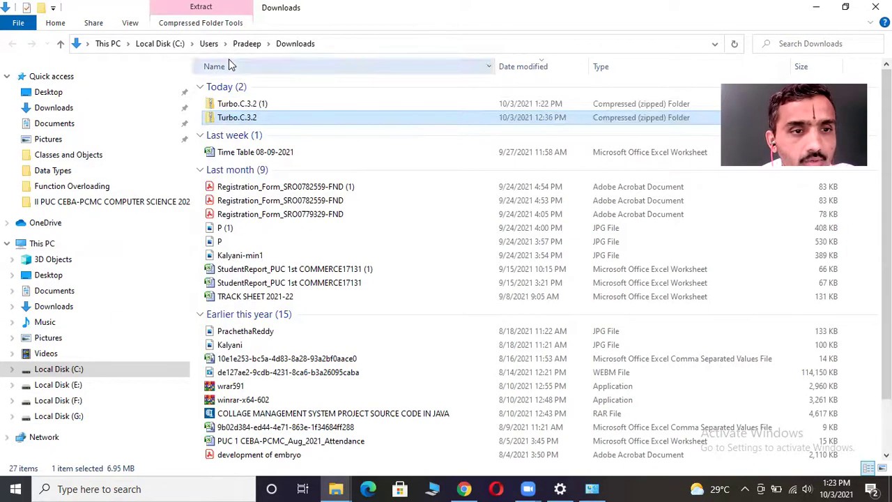
Step: Paste the copied Turbo.C.3.2 archive into the root of Local Disk (G:)
left_click(108, 44)
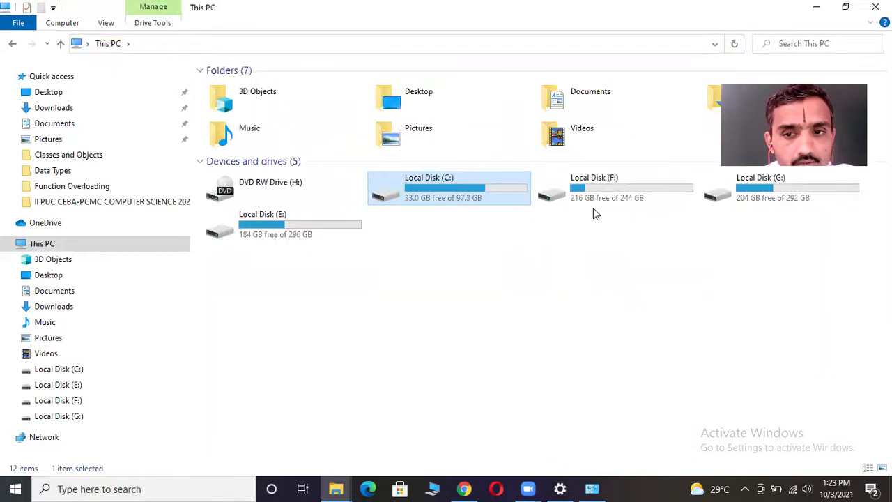
double_click(755, 198)
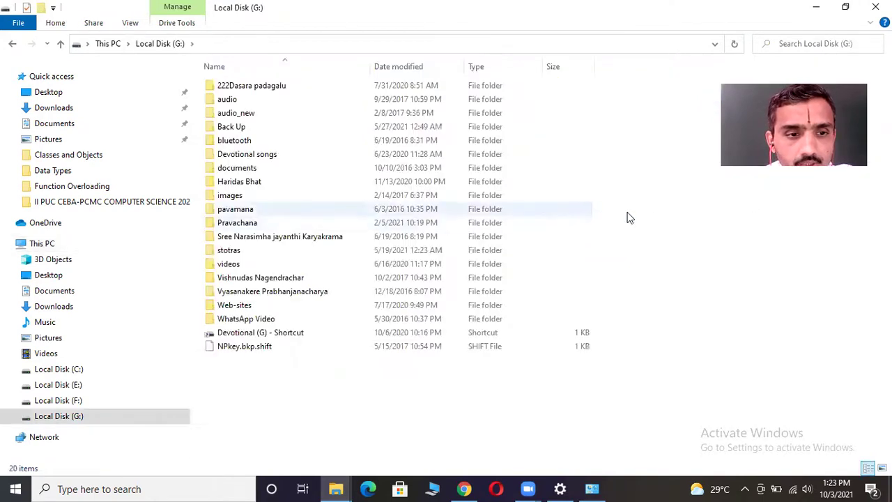
right_click(762, 239)
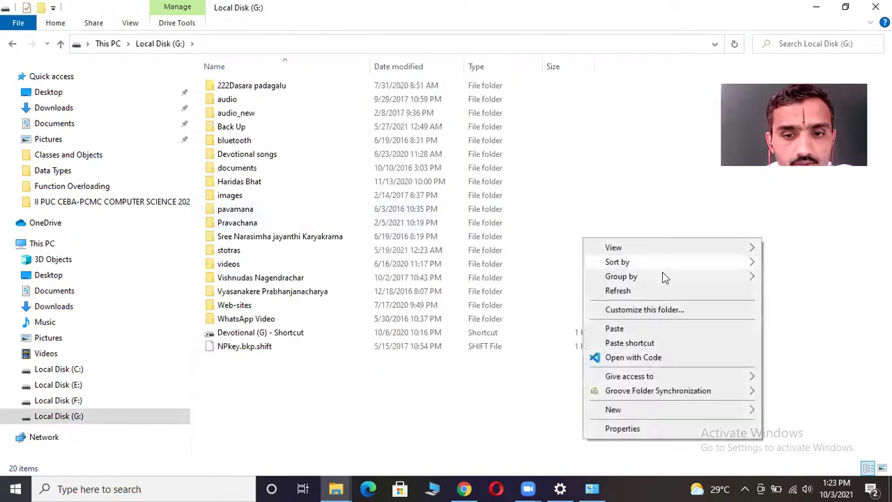
left_click(628, 330)
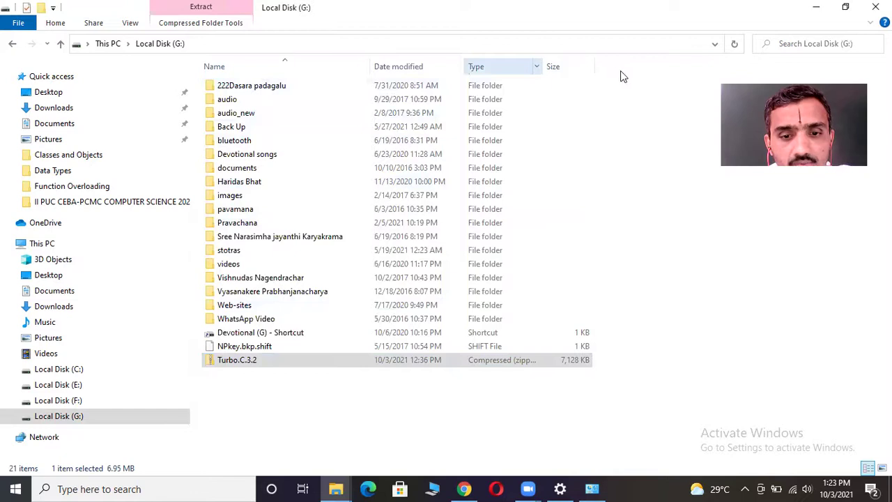
Step: Widen the Type column and extract the Turbo.C.3.2 archive to G:\Turbo.C.3.2
left_click_drag(622, 76, 647, 70)
double_click(250, 361)
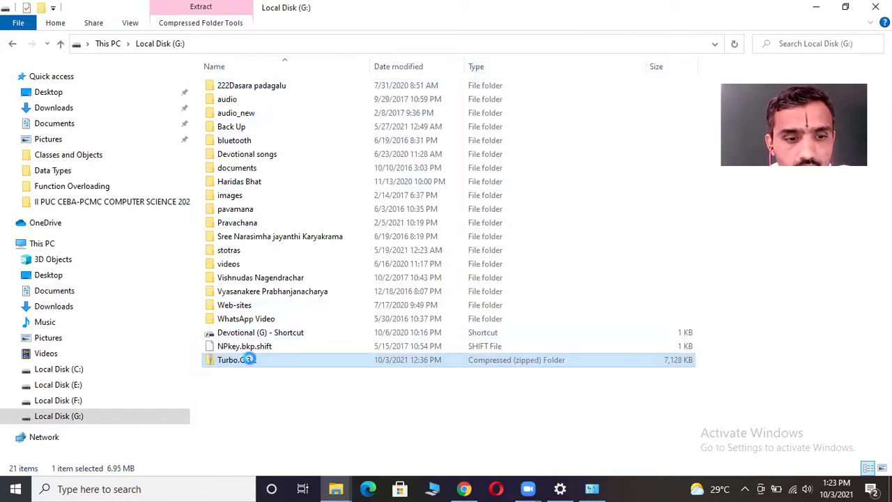
right_click(250, 359)
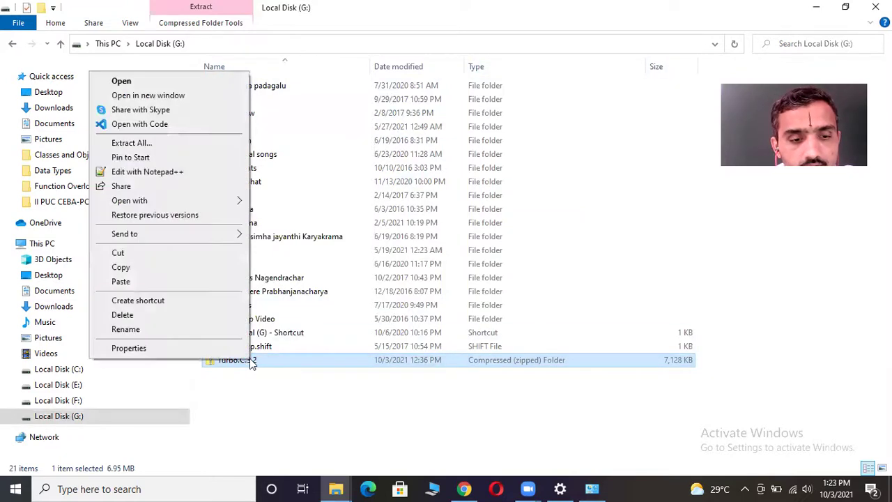
left_click(173, 144)
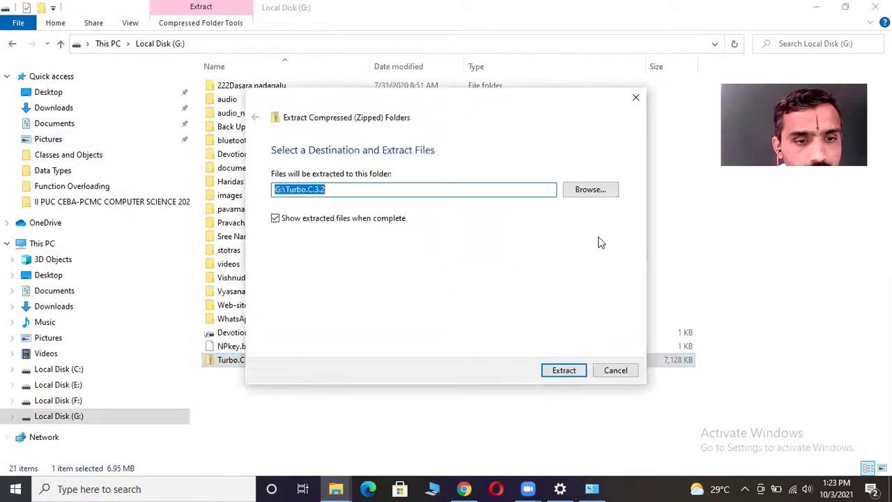
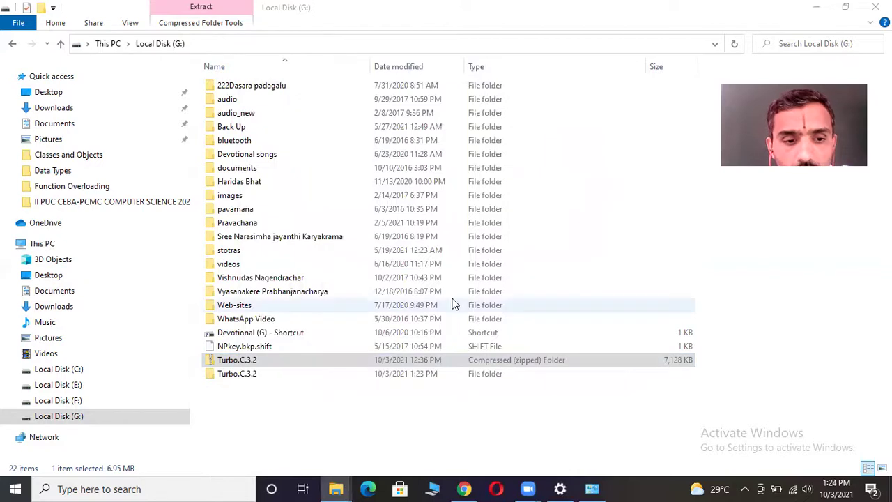
Step: Open the nested Turbo.C.3.2 folder inside the extracted folder and widen its Type column to show the full file types
double_click(414, 373)
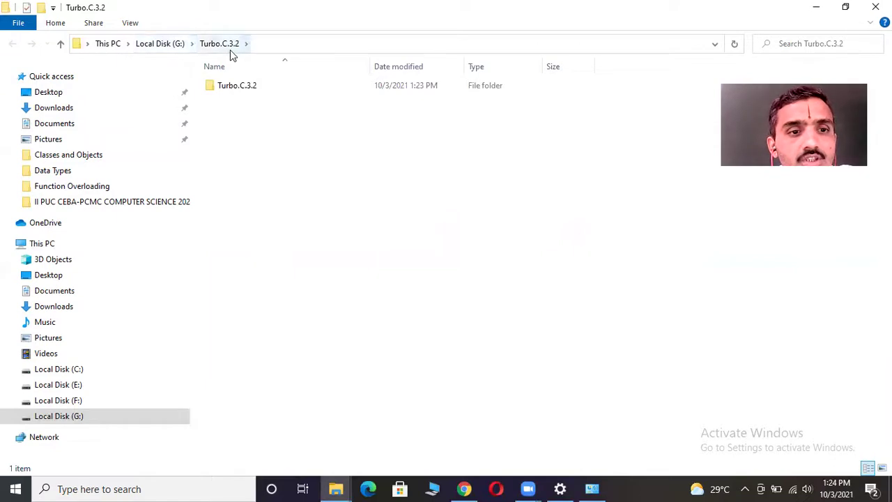
double_click(238, 89)
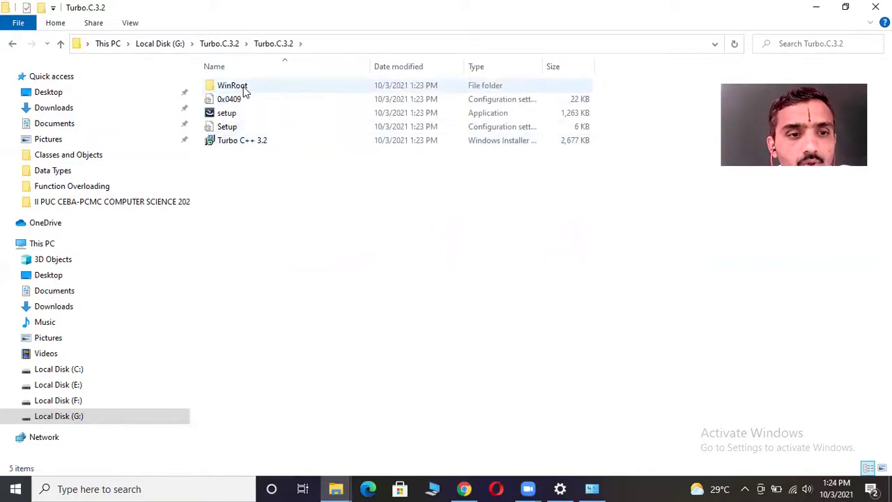
left_click_drag(541, 65, 624, 65)
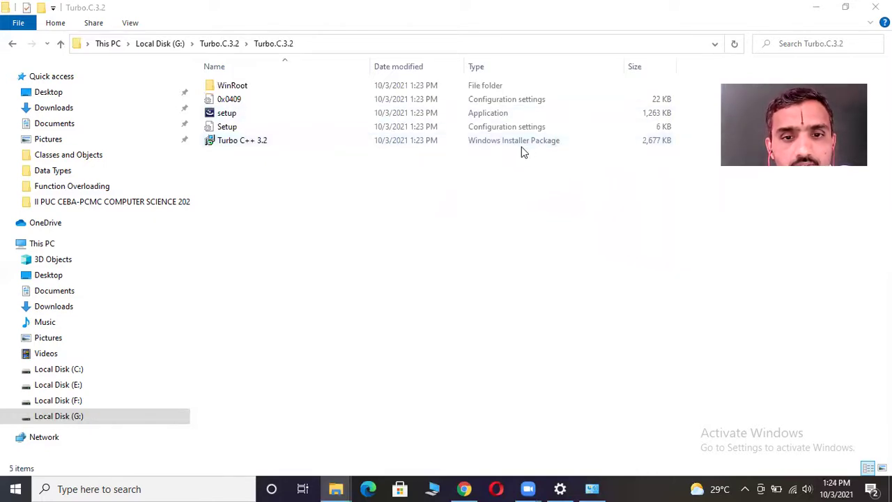
Step: Install Turbo C++ 3.2 from its Windows Installer package, accepting the license terms and allowing device changes, and finish with the program set to launch
double_click(252, 142)
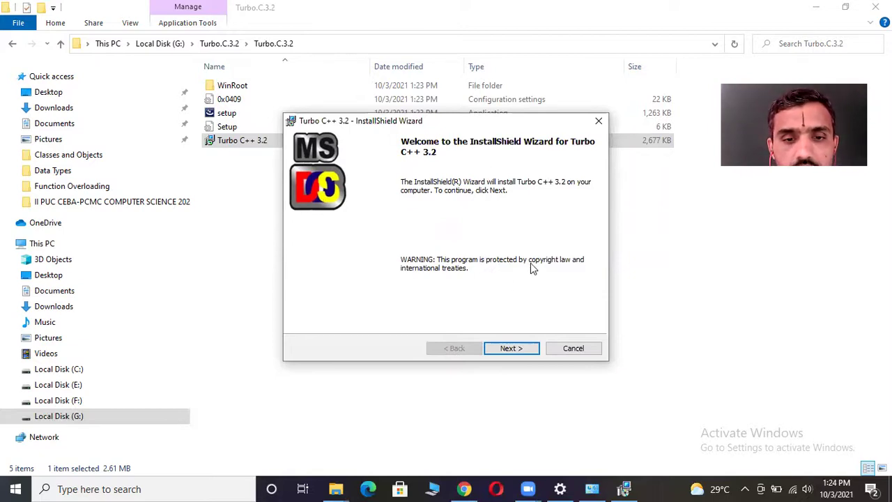
left_click(528, 354)
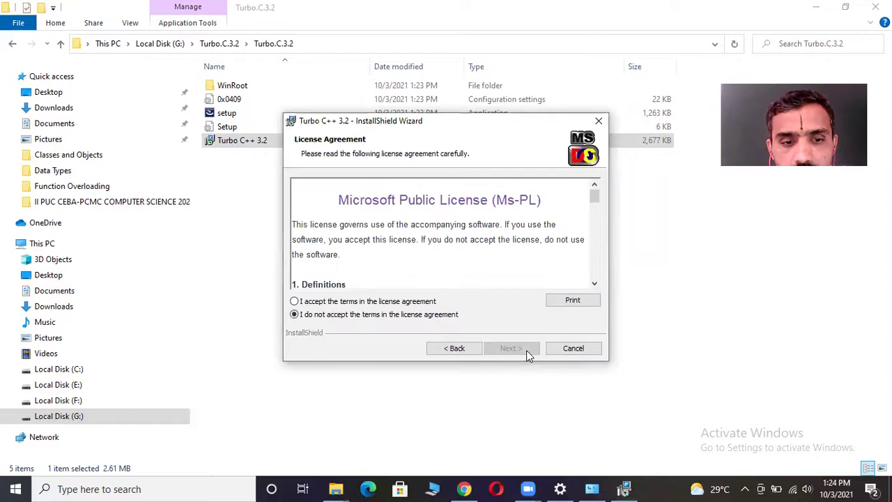
left_click(294, 301)
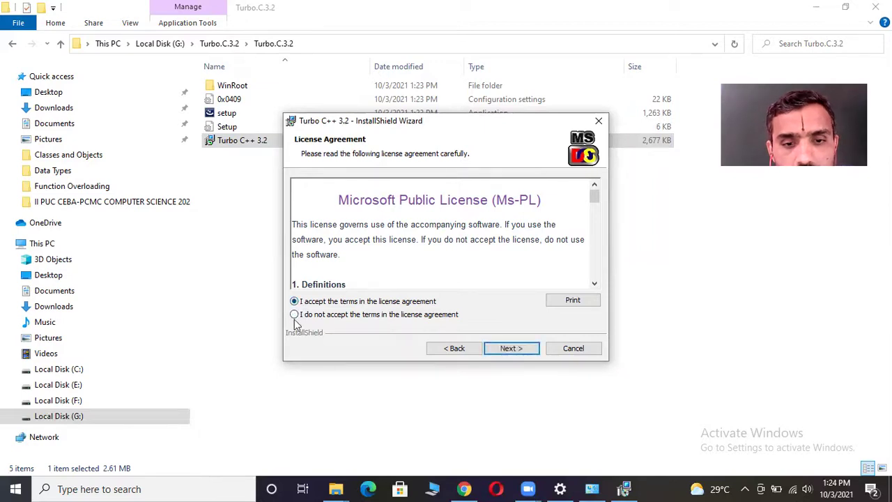
left_click(508, 351)
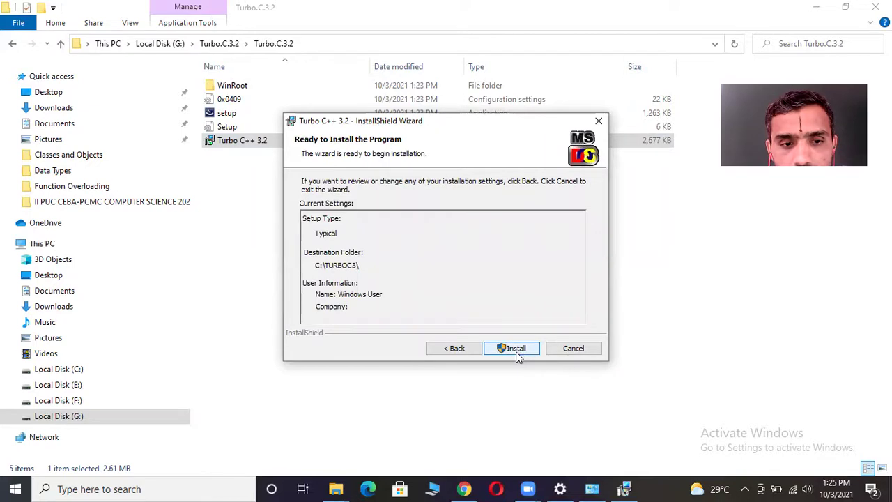
left_click(517, 352)
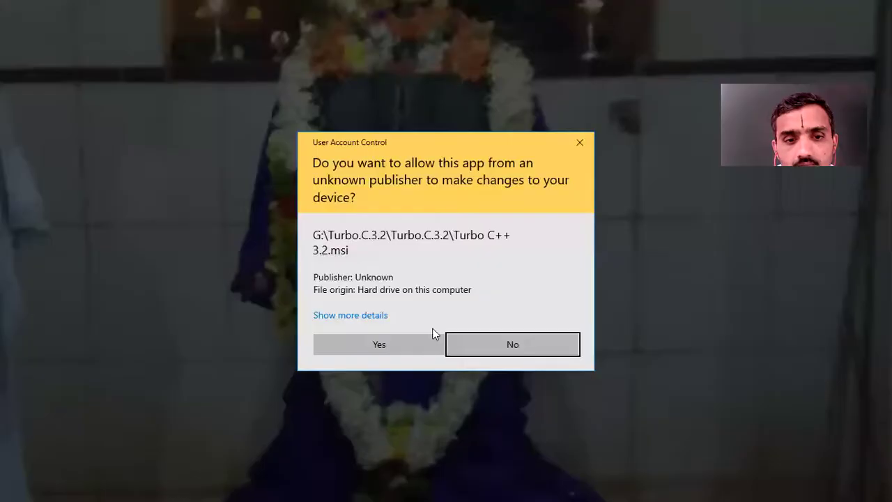
left_click(422, 346)
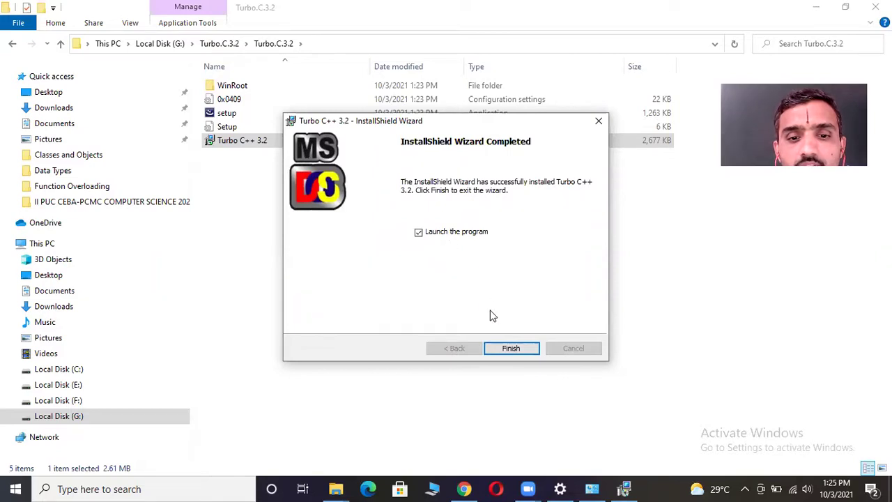
left_click(513, 349)
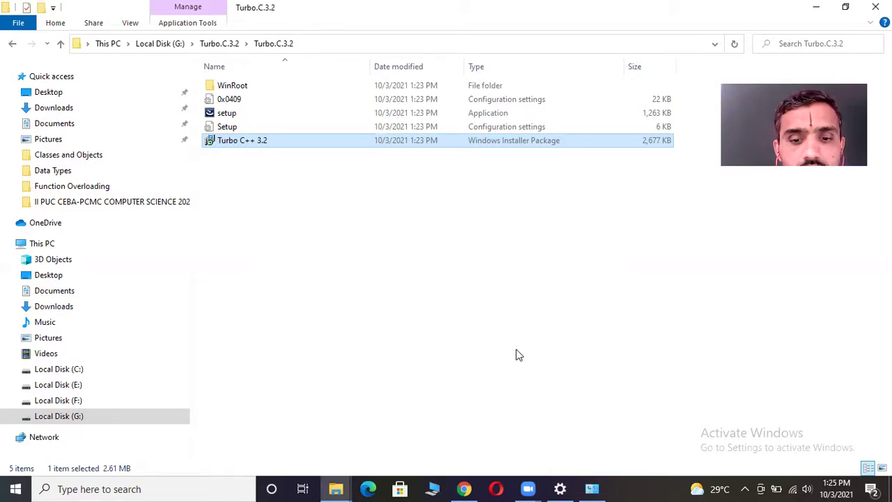
Step: Start Turbo C++ with its default startup and zoom the 1HELLO.C editor window to full size
mouse_move(589, 486)
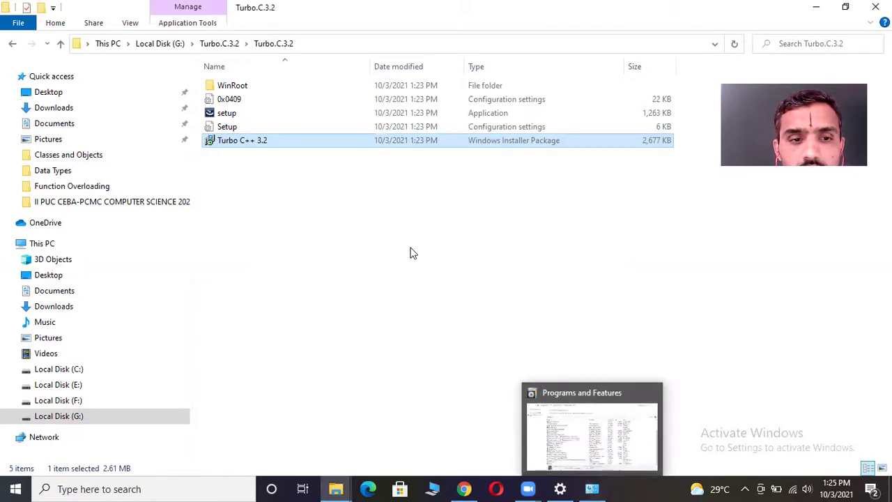
left_click(518, 258)
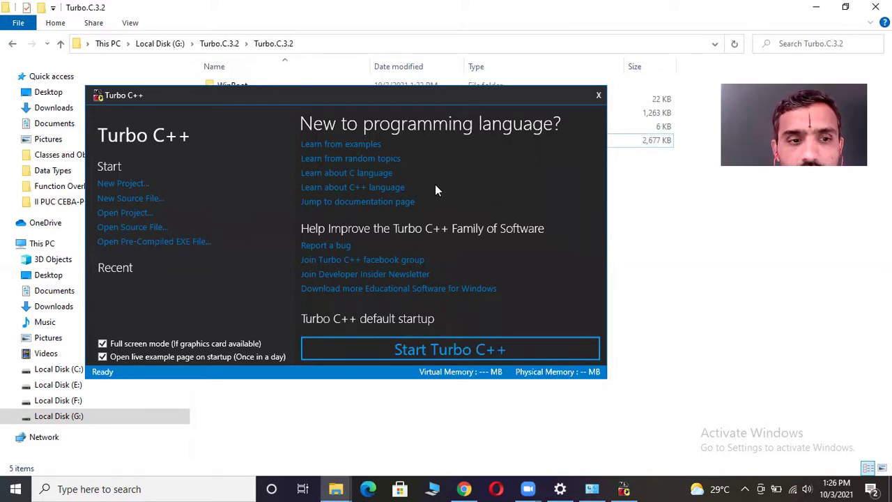
left_click(434, 353)
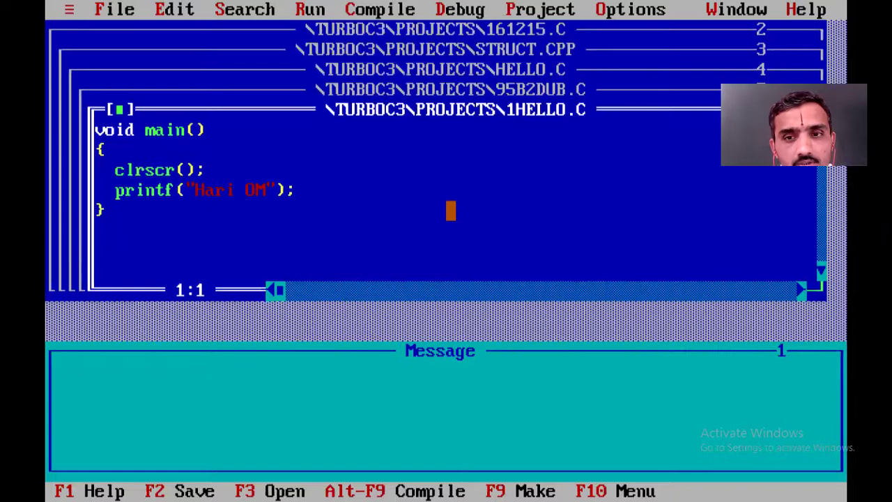
key("alt+w")
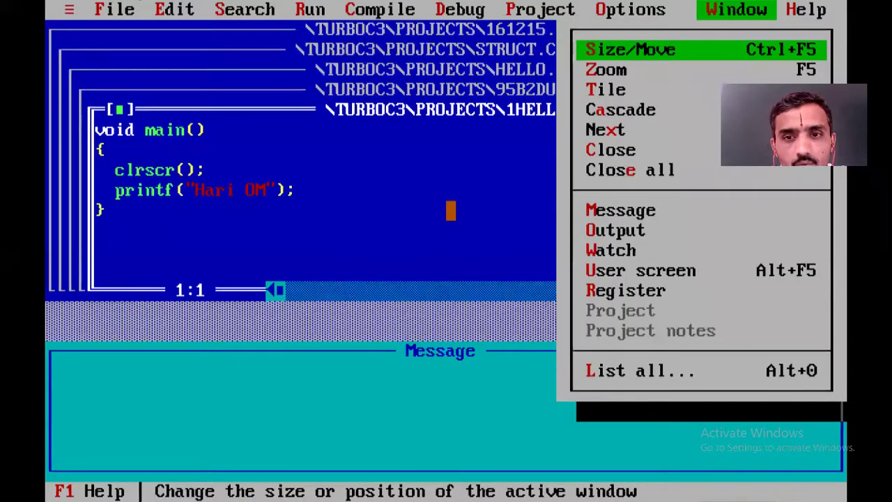
key("Down")
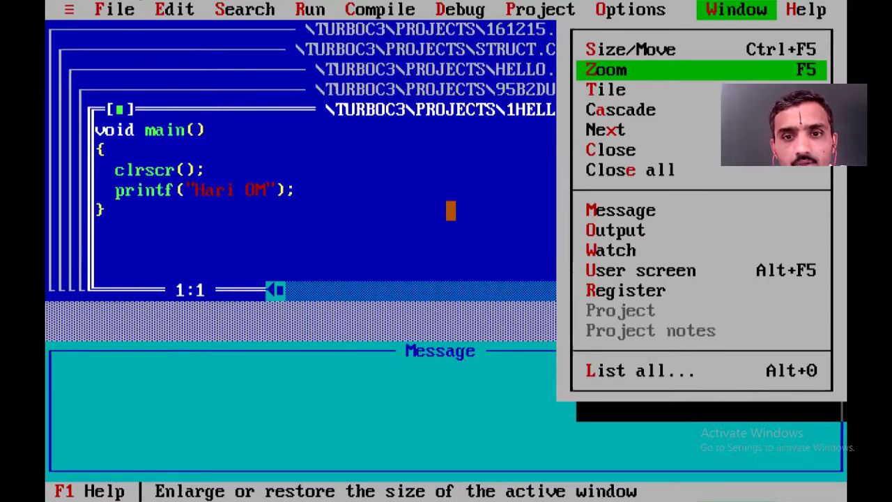
key("Return")
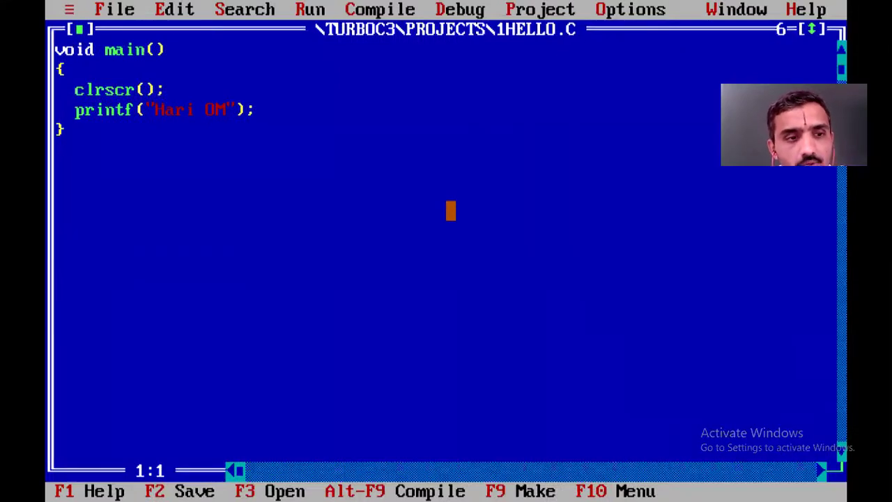
Step: Create three new source files and zoom the last one's edit window to full size
key("alt+f")
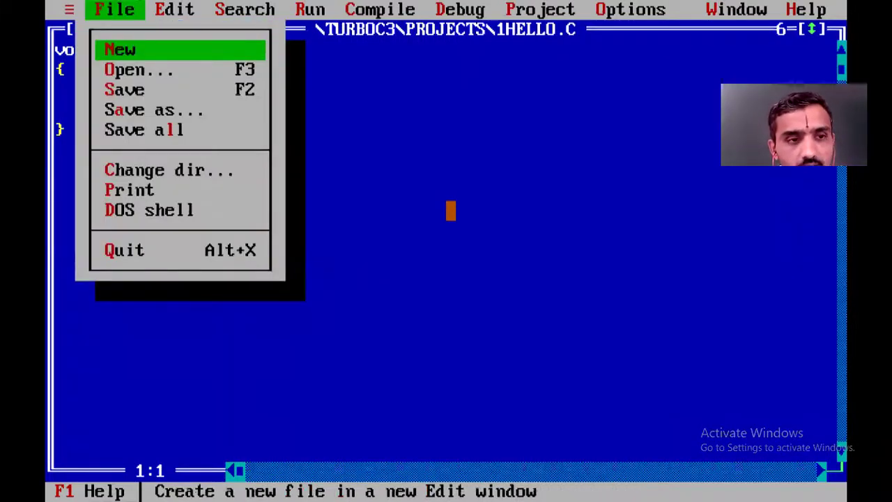
key("Return")
key("alt+f")
key("Return")
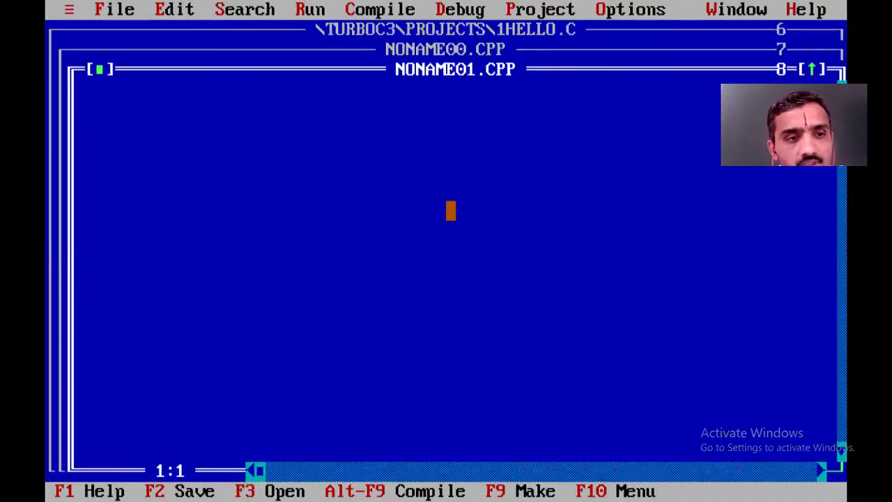
key("alt+f")
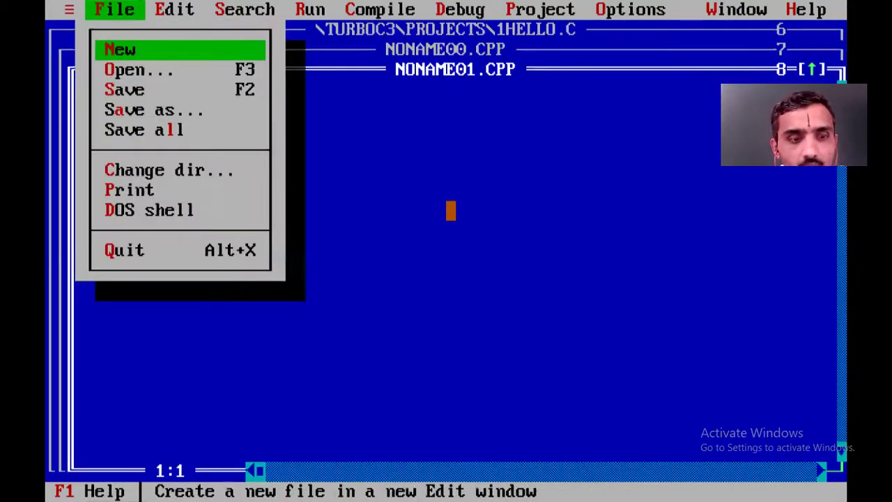
key("Return")
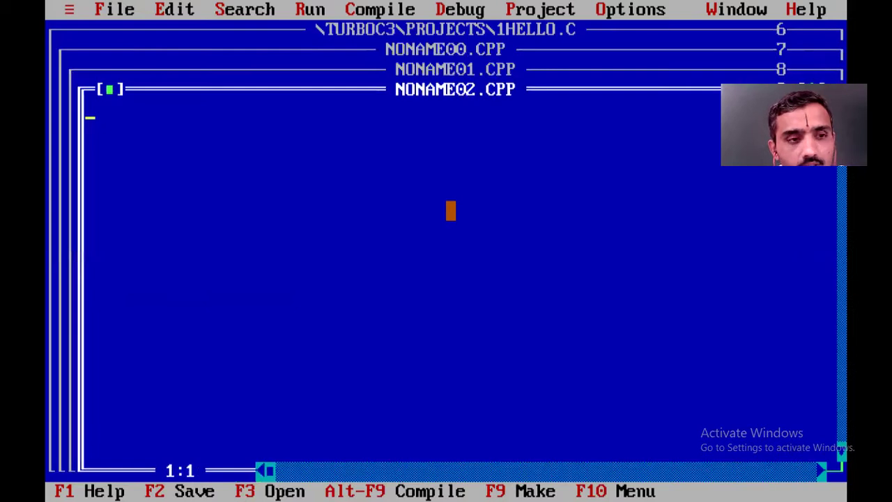
key("F5")
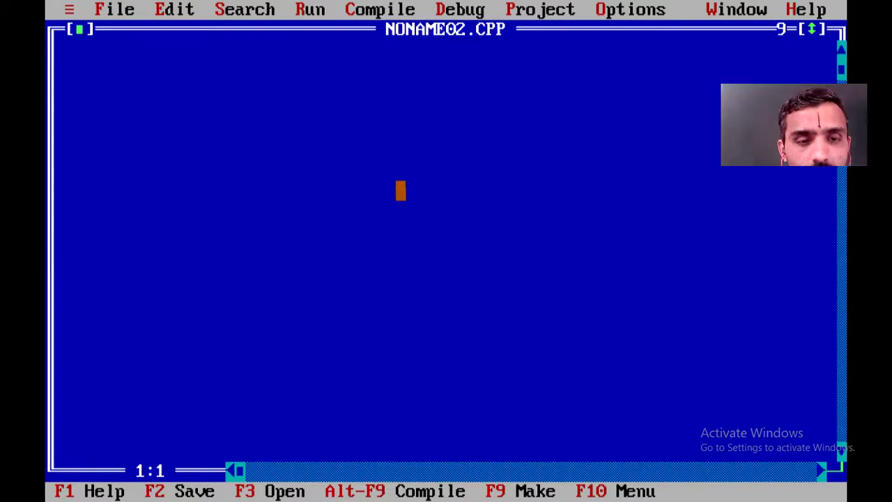
Step: Quit the full-screen Turbo C++ editor
left_click(110, 10)
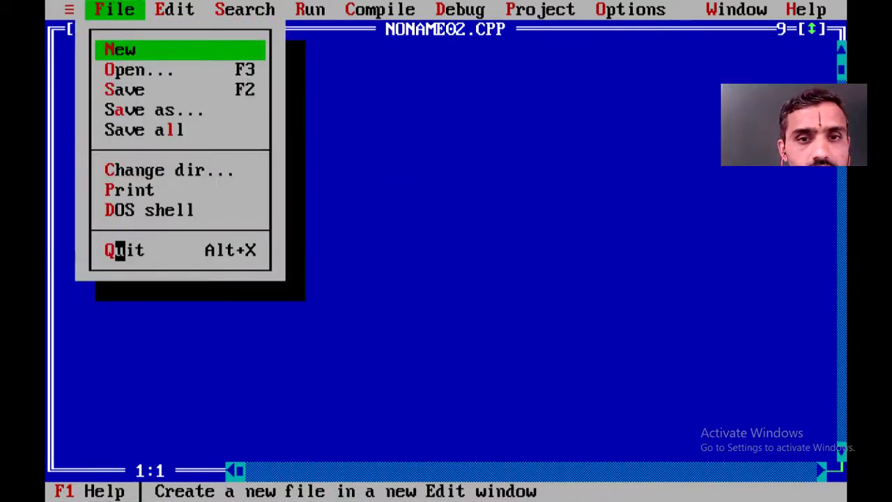
left_click(120, 249)
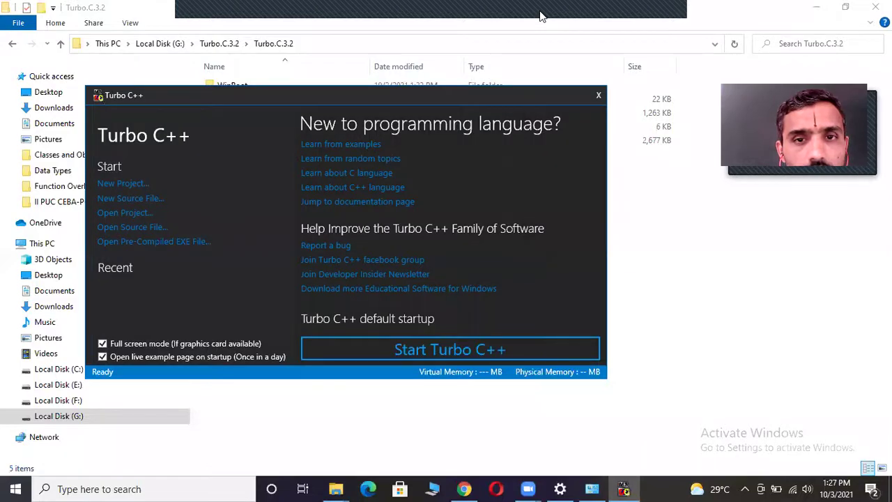